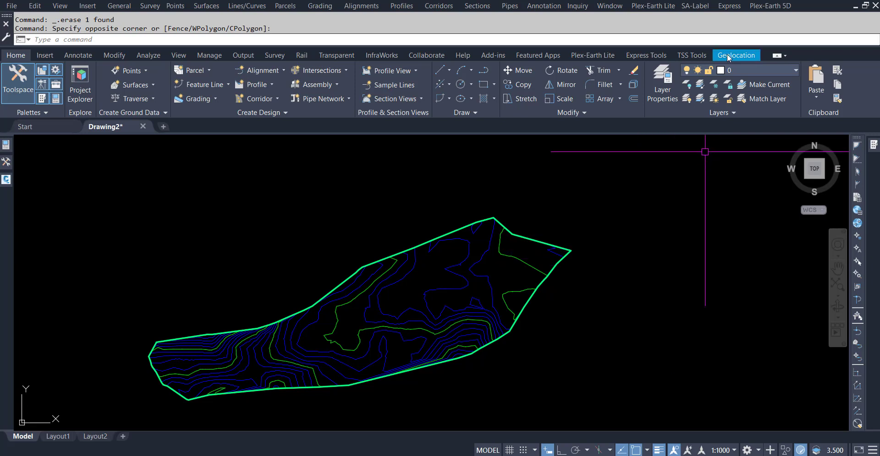
# Switch the Geolocation map to Map Aerial and capture it for the current viewport.
pyautogui.click(736, 55)
pyautogui.click(181, 93)
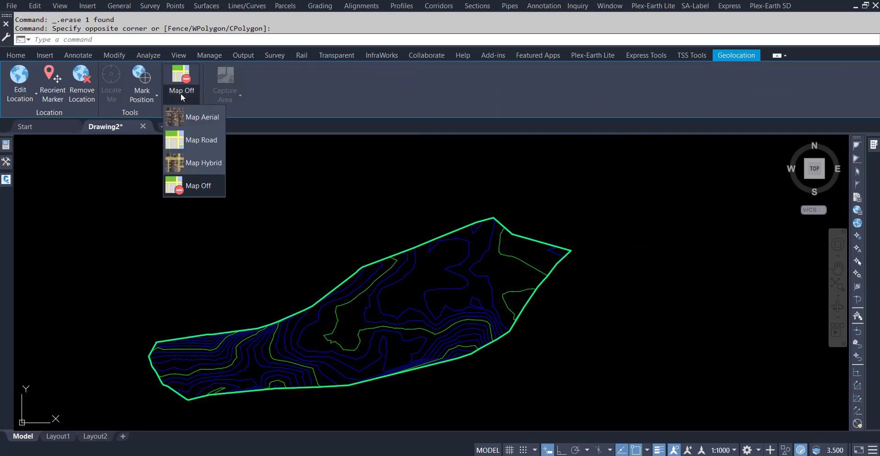
pyautogui.click(188, 119)
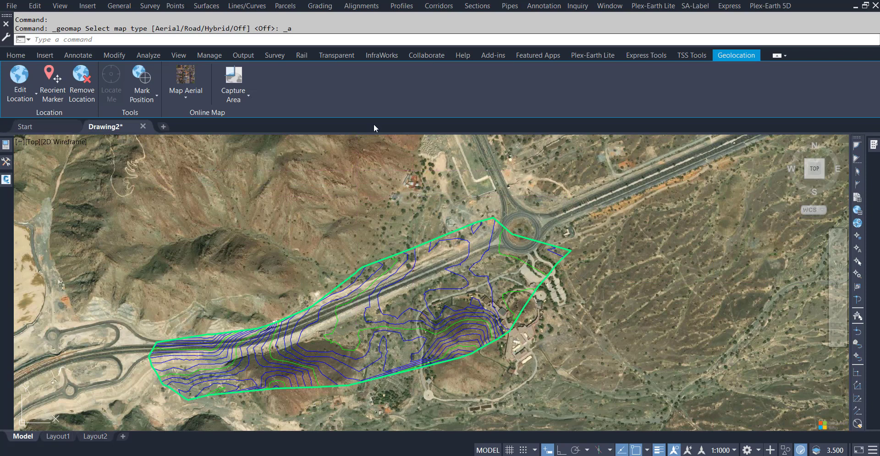
pyautogui.click(243, 100)
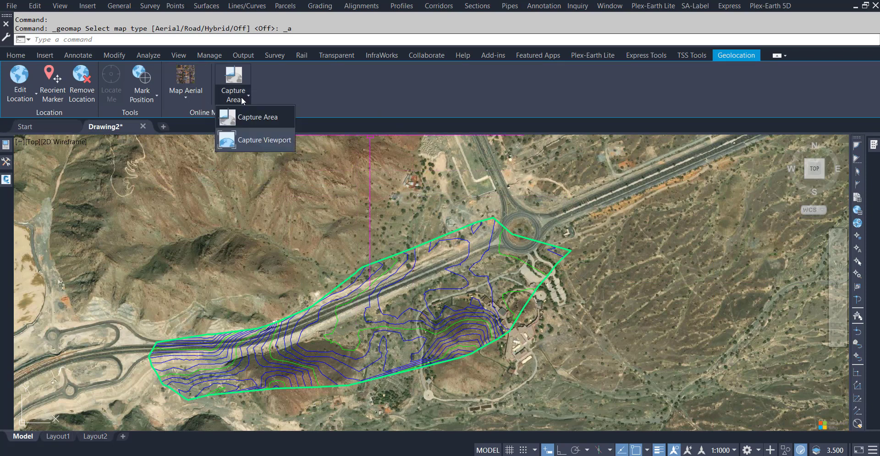
pyautogui.click(258, 140)
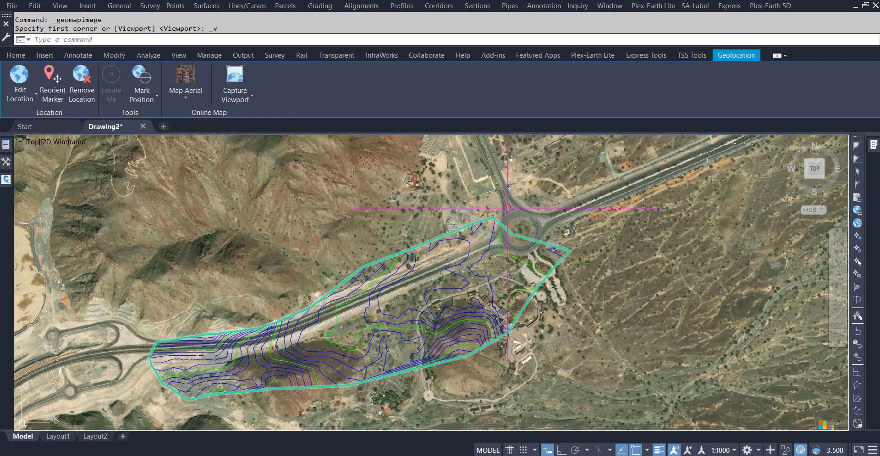
# Set the online map to Map Off and zoom out to the captured image.
pyautogui.click(184, 99)
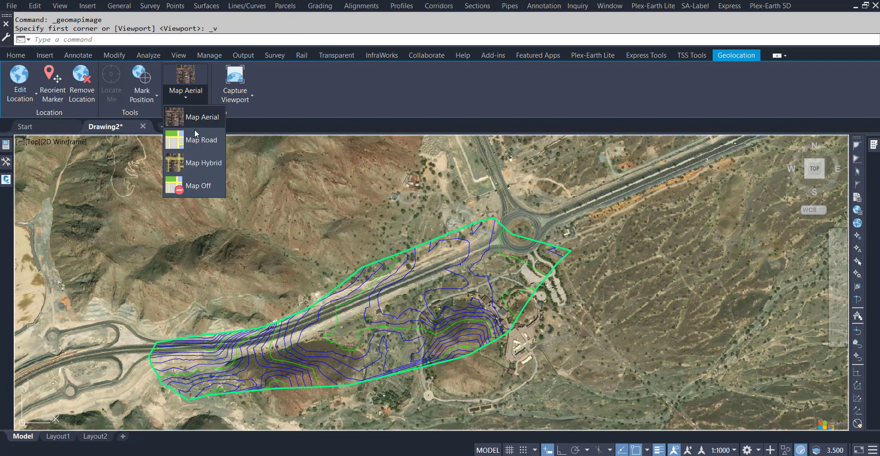
pyautogui.click(192, 185)
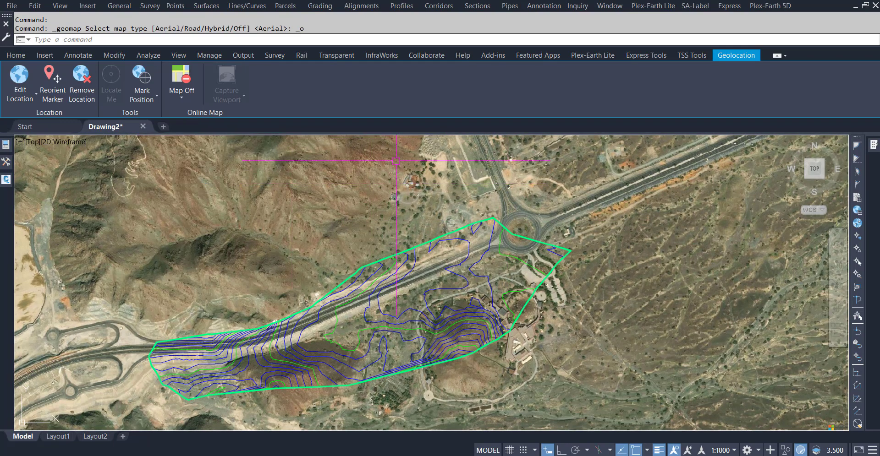
pyautogui.scroll(-2, 394, 200)
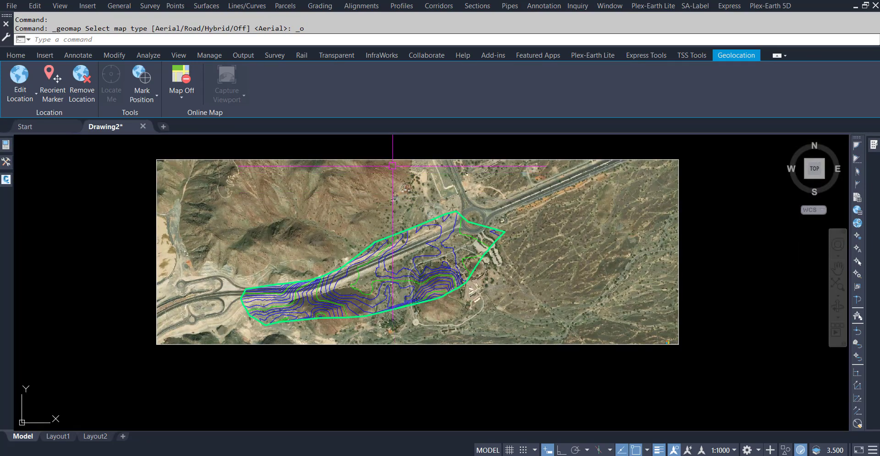
pyautogui.click(384, 154)
# Change the captured map image resolution from Optimal to Very Fine, then reframe the surface.
pyautogui.click(386, 147)
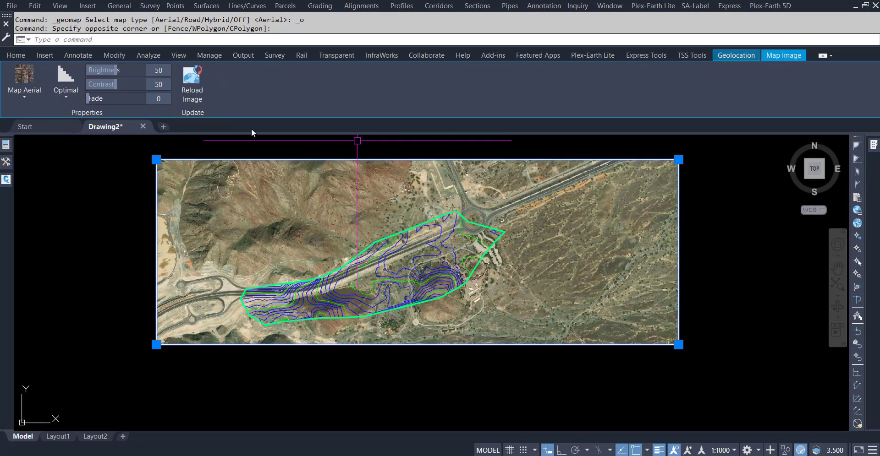
pyautogui.click(69, 99)
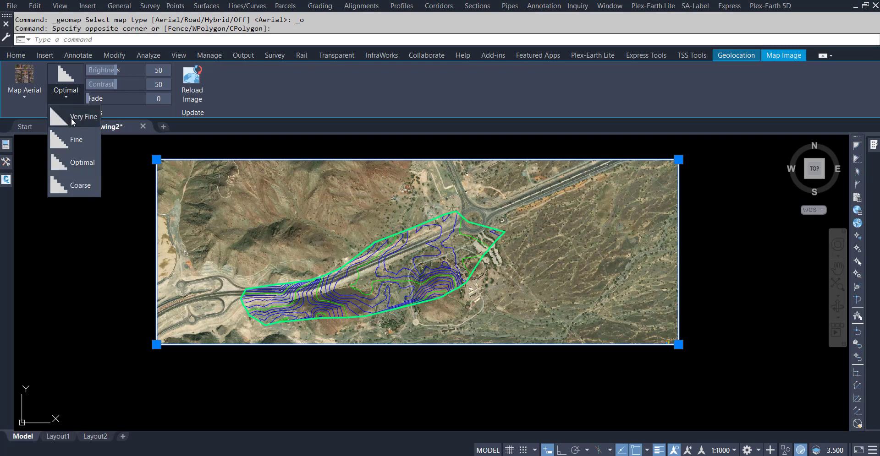
pyautogui.click(73, 163)
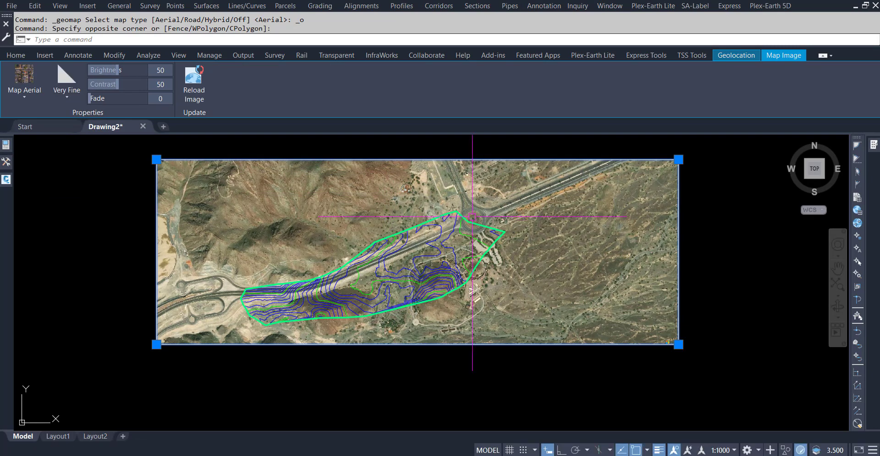
pyautogui.scroll(2, 426, 164)
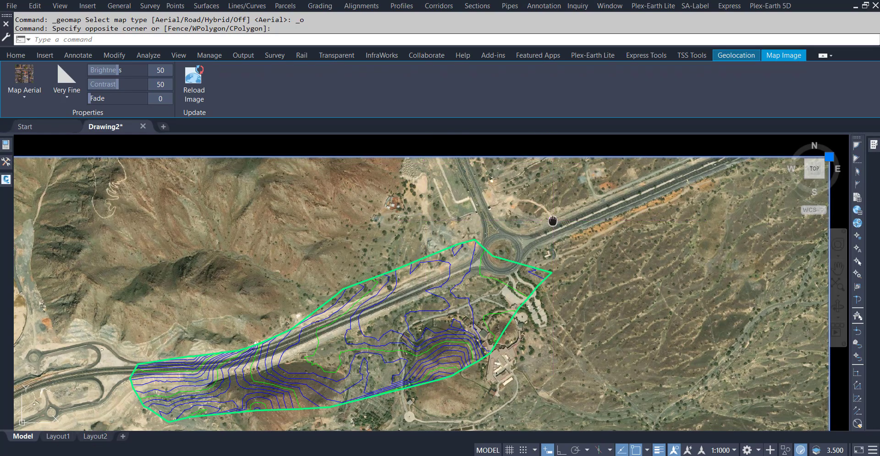
pyautogui.moveTo(552, 219); pyautogui.dragTo(569, 201, button='middle')
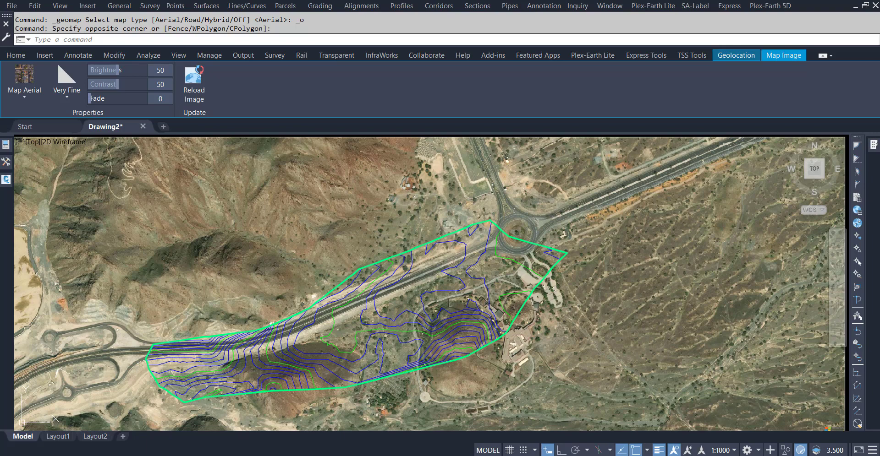
# Launch eTransmit from the Application menu's Publish commands.
pyautogui.click(18, 1)
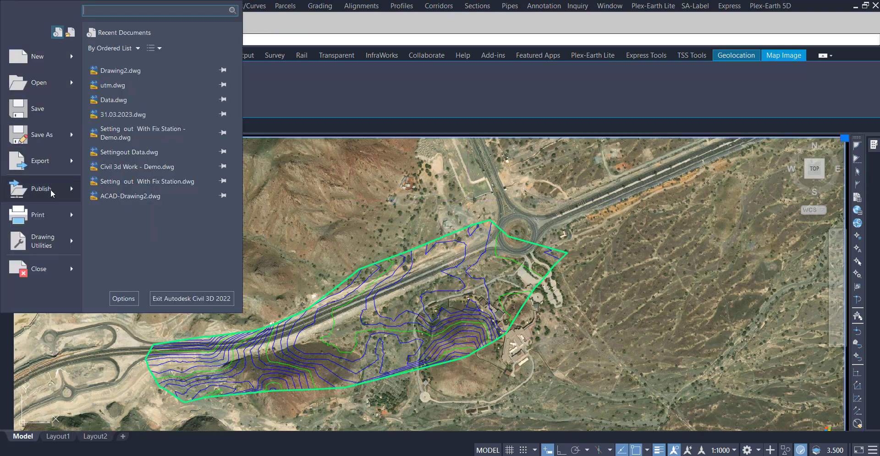
pyautogui.moveTo(41, 189)
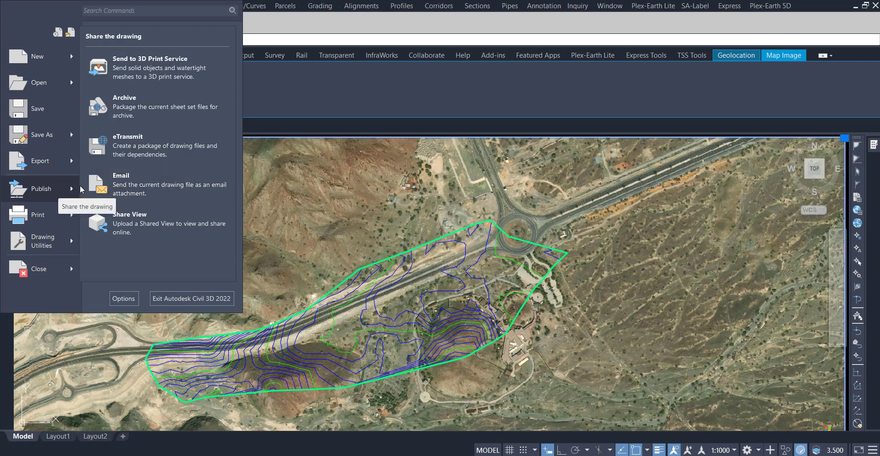
pyautogui.click(148, 153)
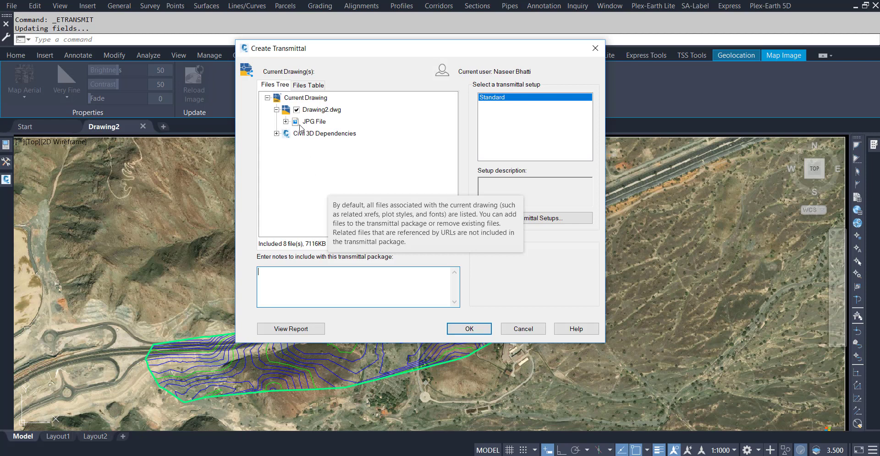
# Browse the JPG File group, then expand Civil 3D Dependencies to confirm surface data.csv is checked.
pyautogui.click(288, 128)
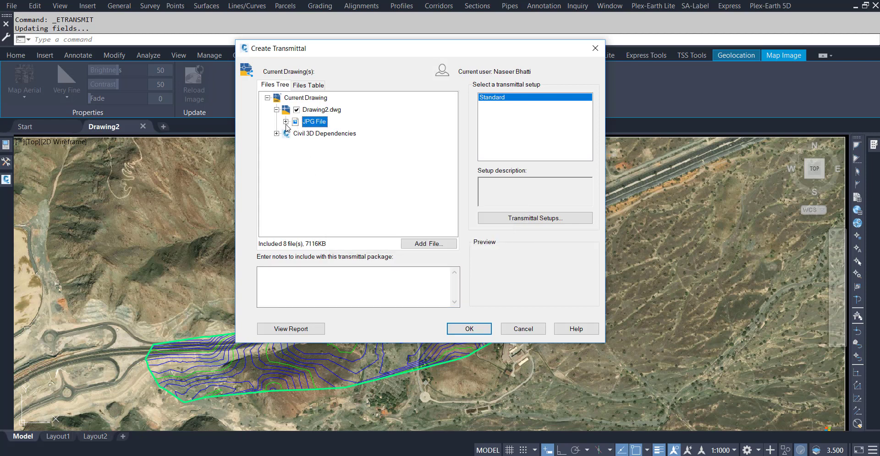
pyautogui.click(286, 121)
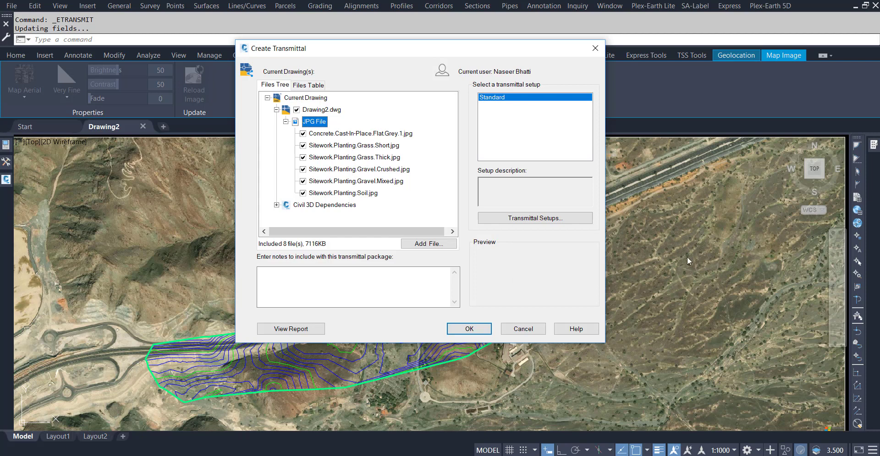
pyautogui.click(285, 121)
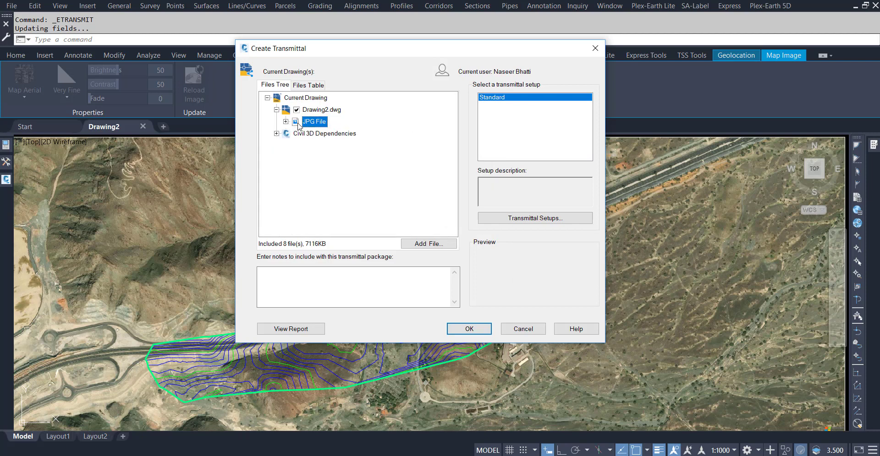
pyautogui.click(276, 133)
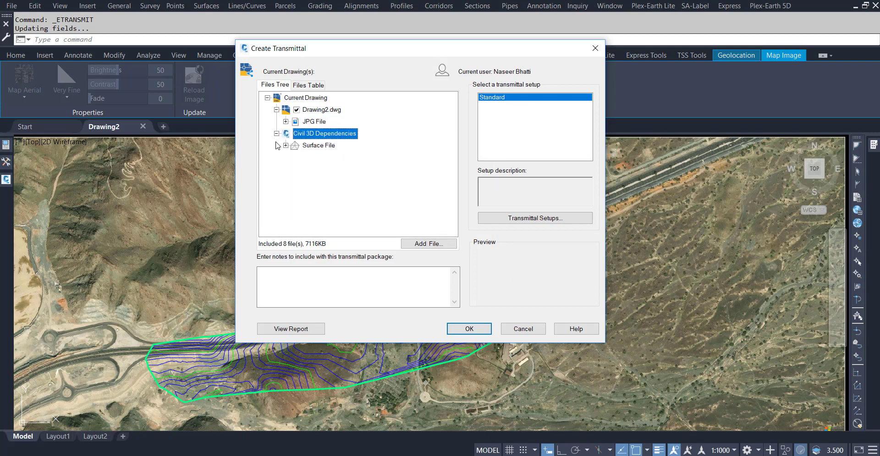
pyautogui.click(285, 145)
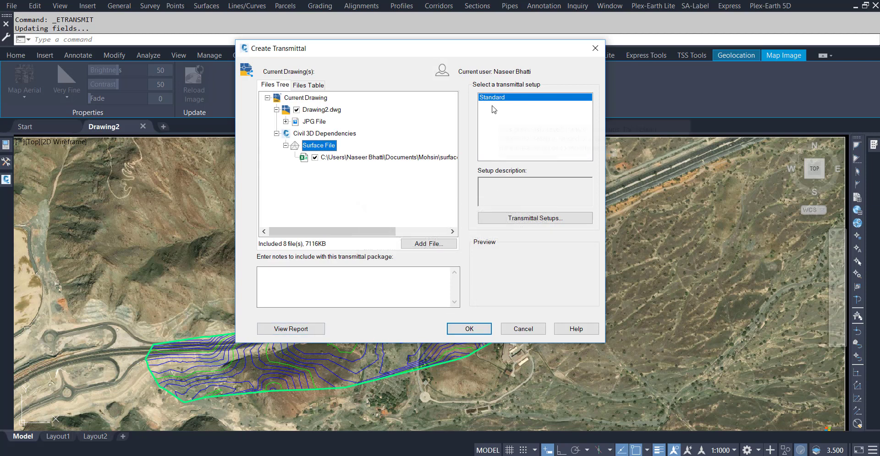
# Accept the transmittal and save it under the default name Drawing2 - Standard.zip.
pyautogui.click(478, 331)
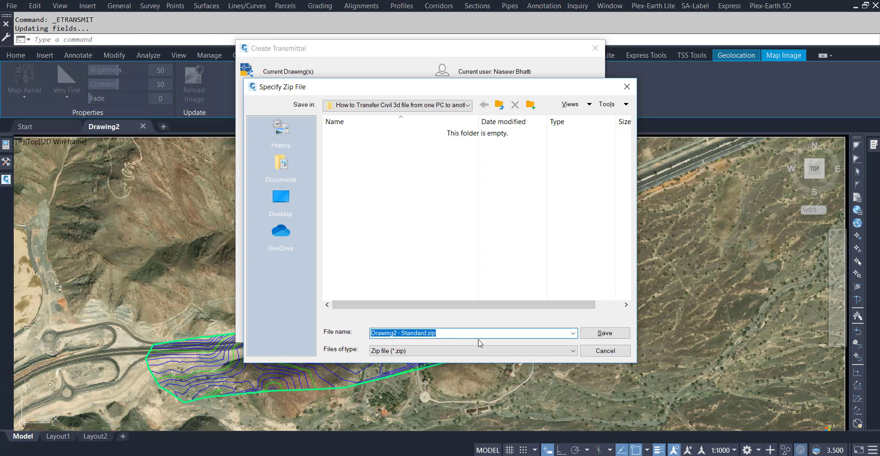
pyautogui.click(604, 338)
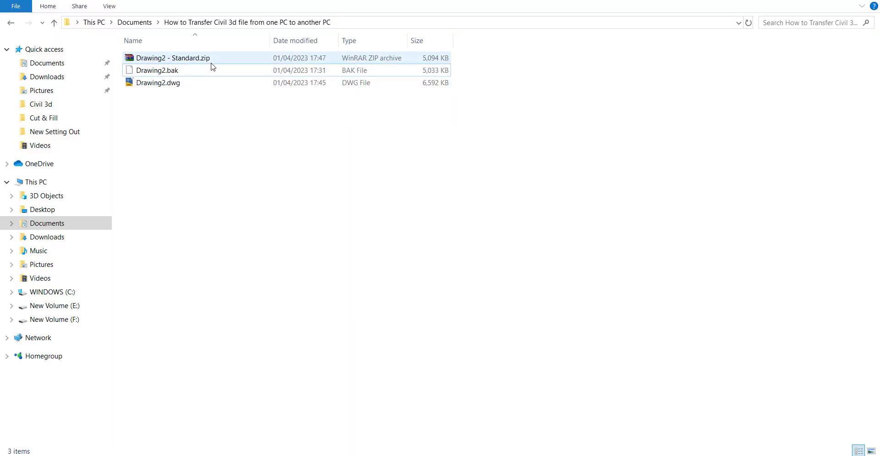
# Extract Drawing2 - Standard.zip to its own folder, open it and select surface data.csv.
pyautogui.click(212, 63)
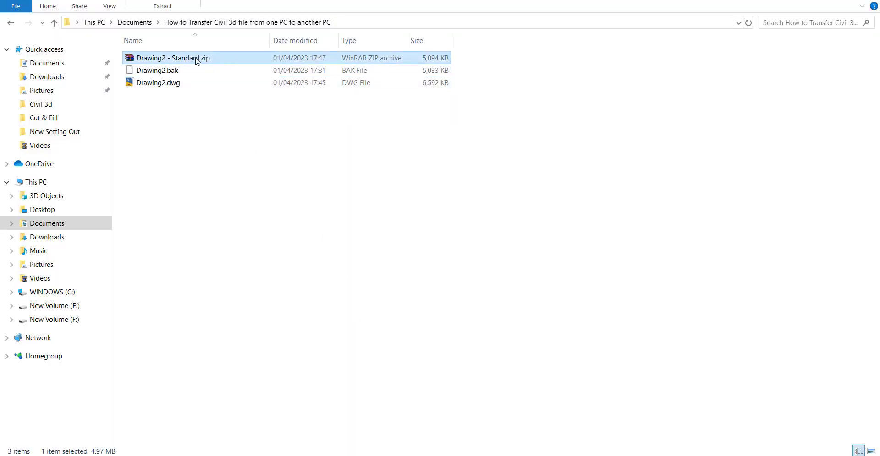
pyautogui.rightClick(196, 58)
pyautogui.click(235, 183)
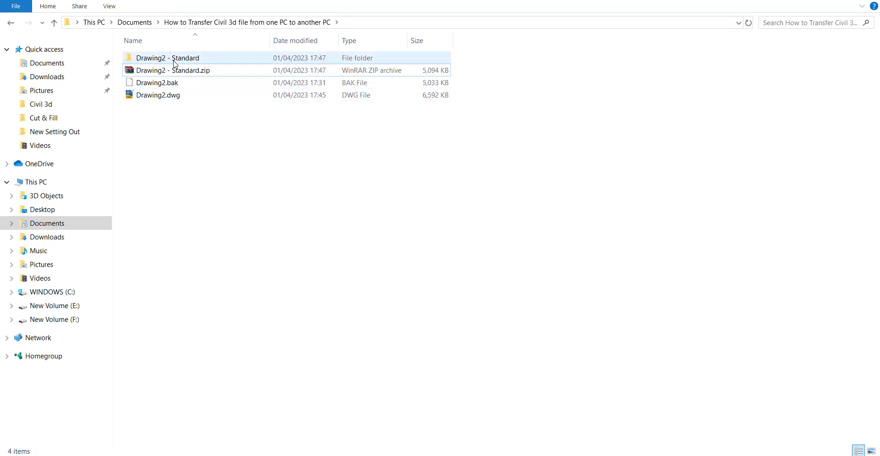
pyautogui.doubleClick(173, 59)
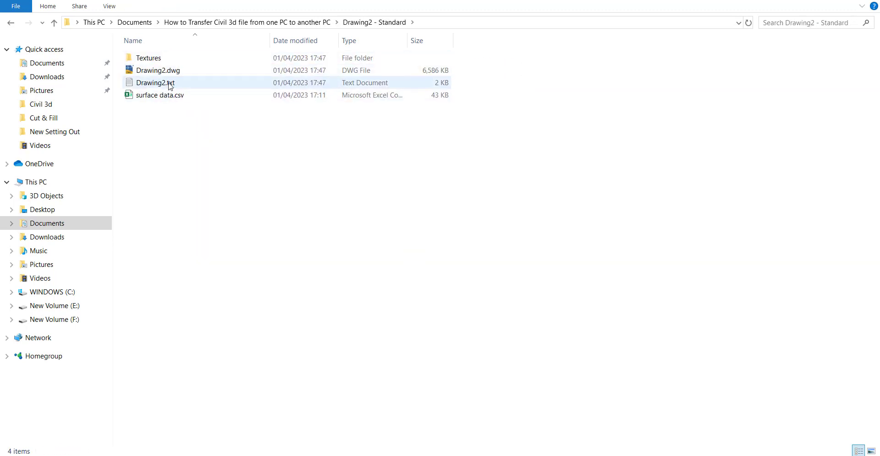
pyautogui.click(155, 97)
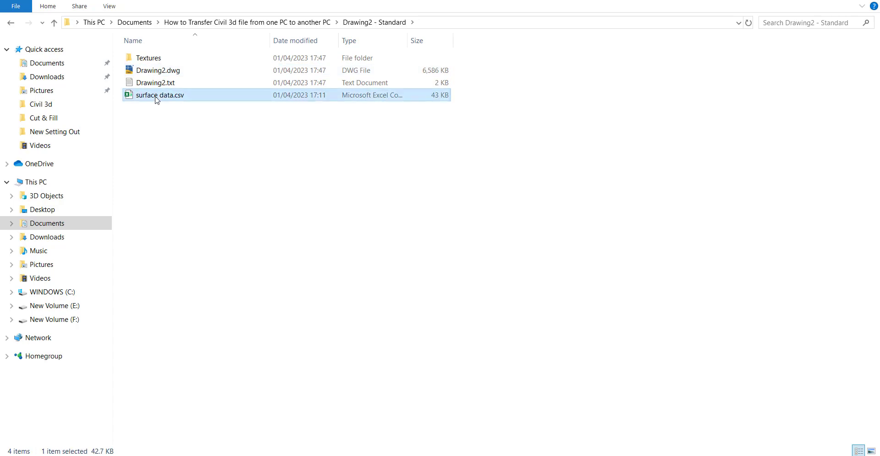